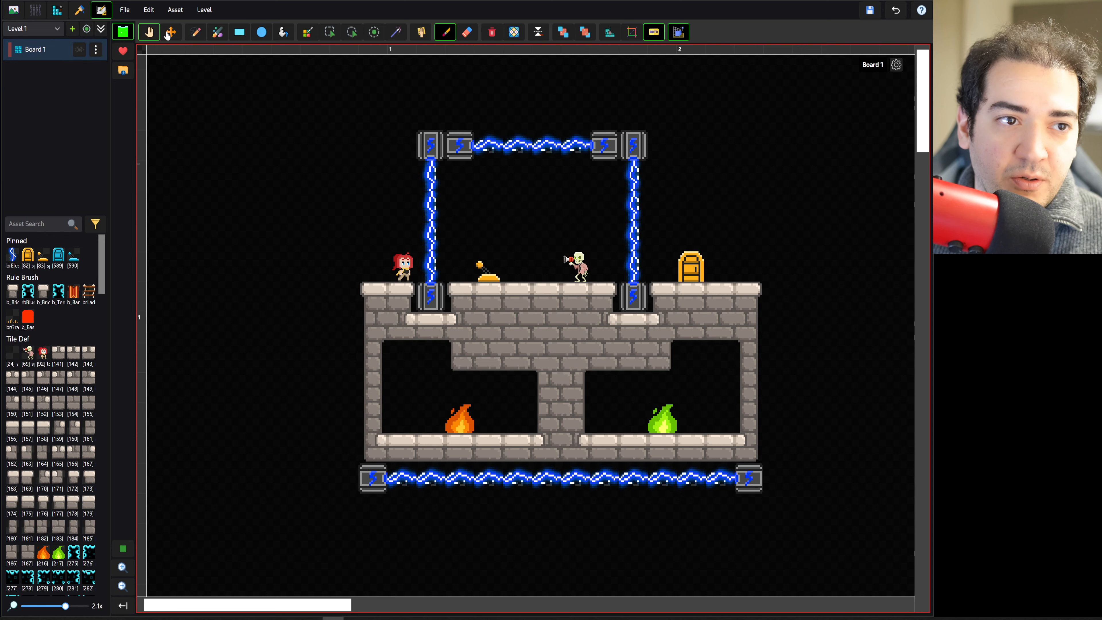
- Select the yellow lever tile on the board and add tag 1 to it in its tile properties
click(326, 33)
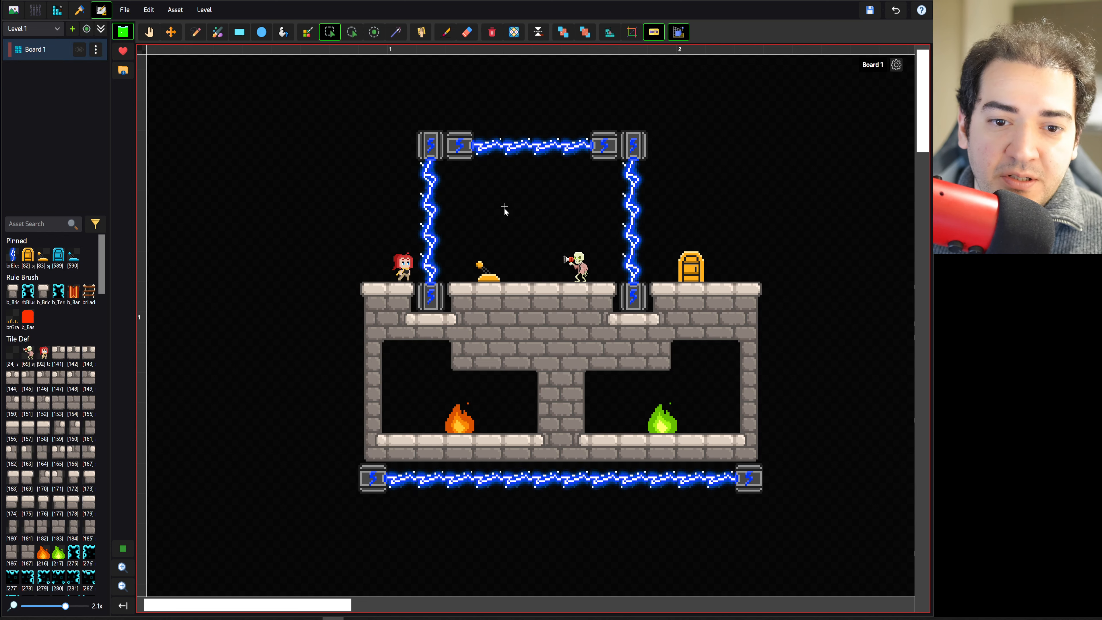
click(481, 272)
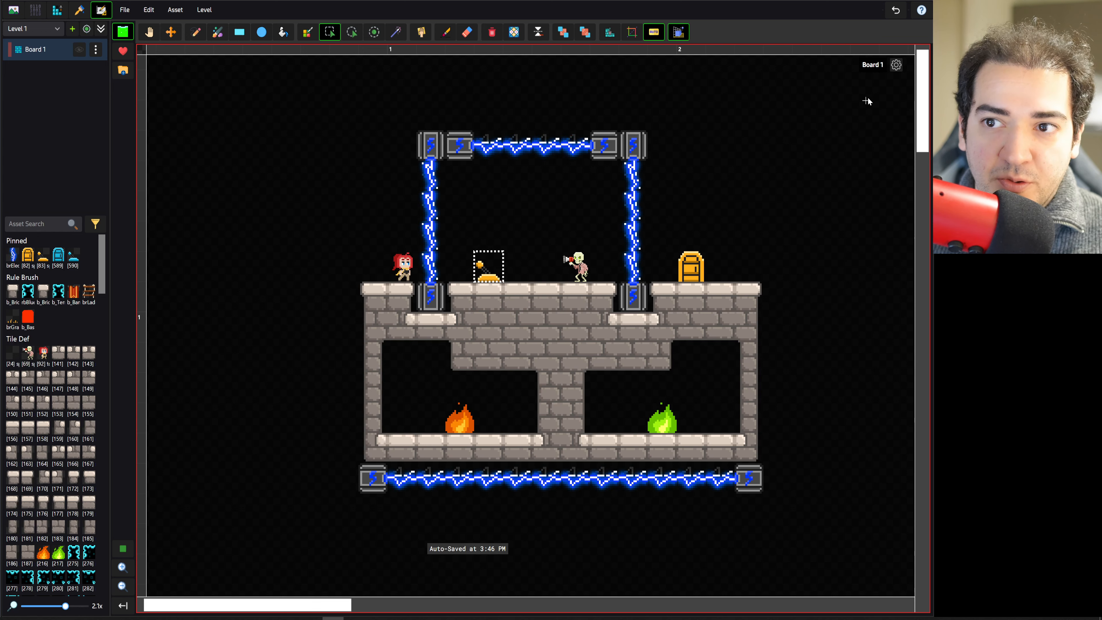
click(894, 66)
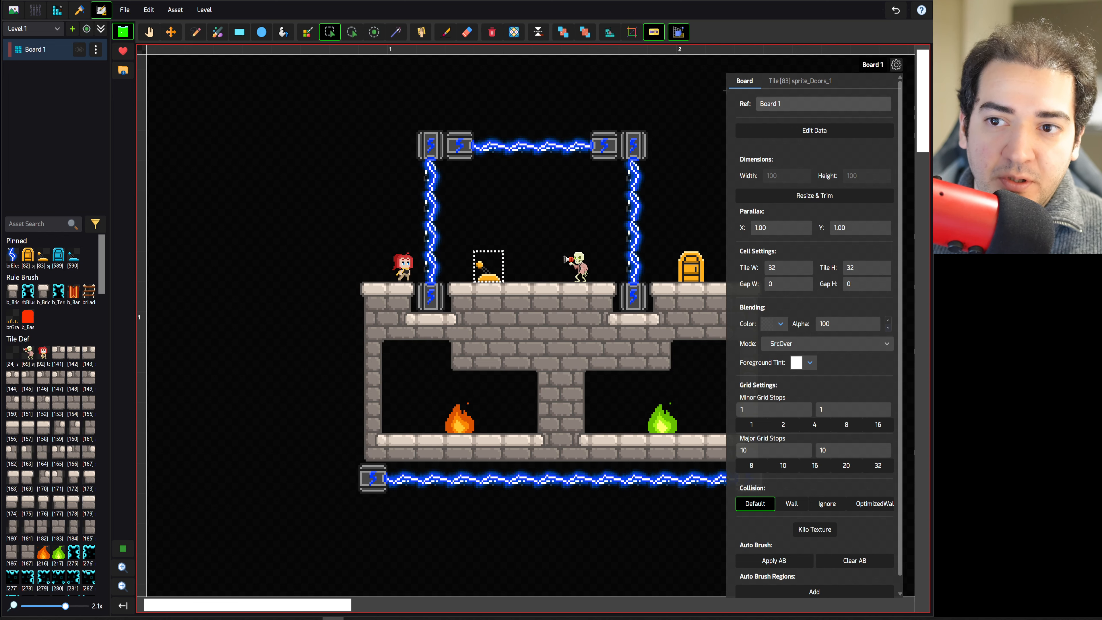
click(814, 83)
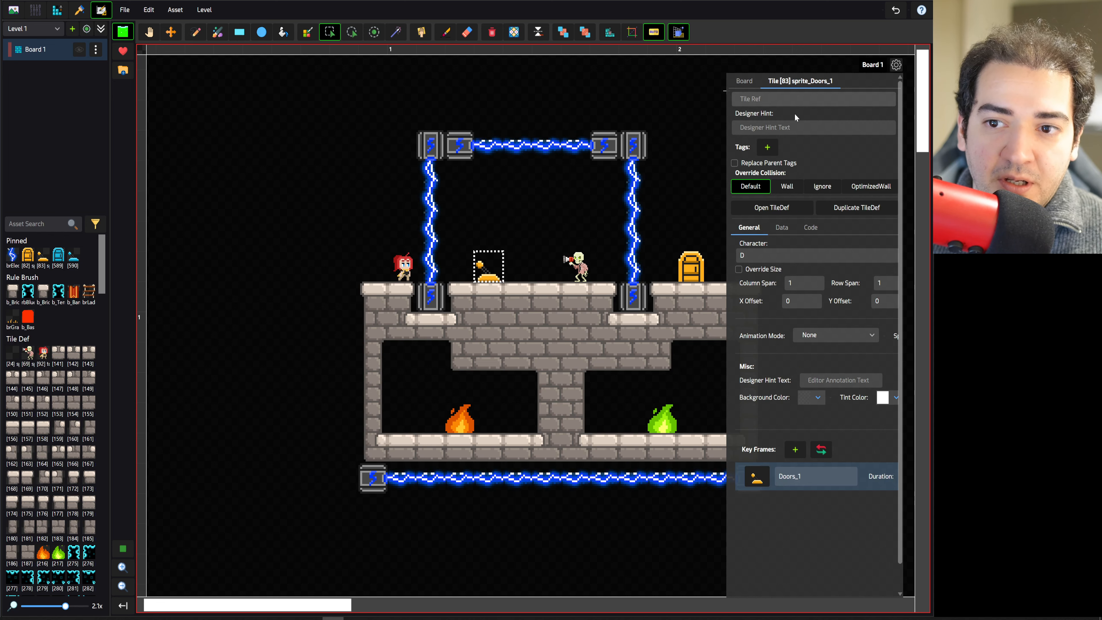
click(766, 147)
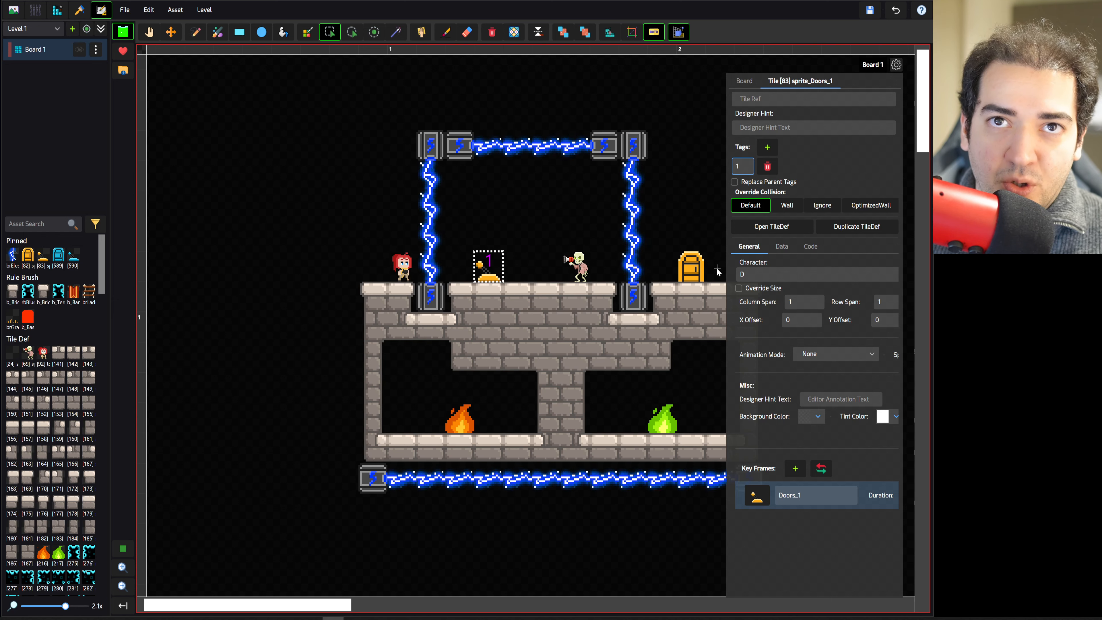
- Add tag 1 to the yellow door tile so it links to the yellow lever
click(694, 271)
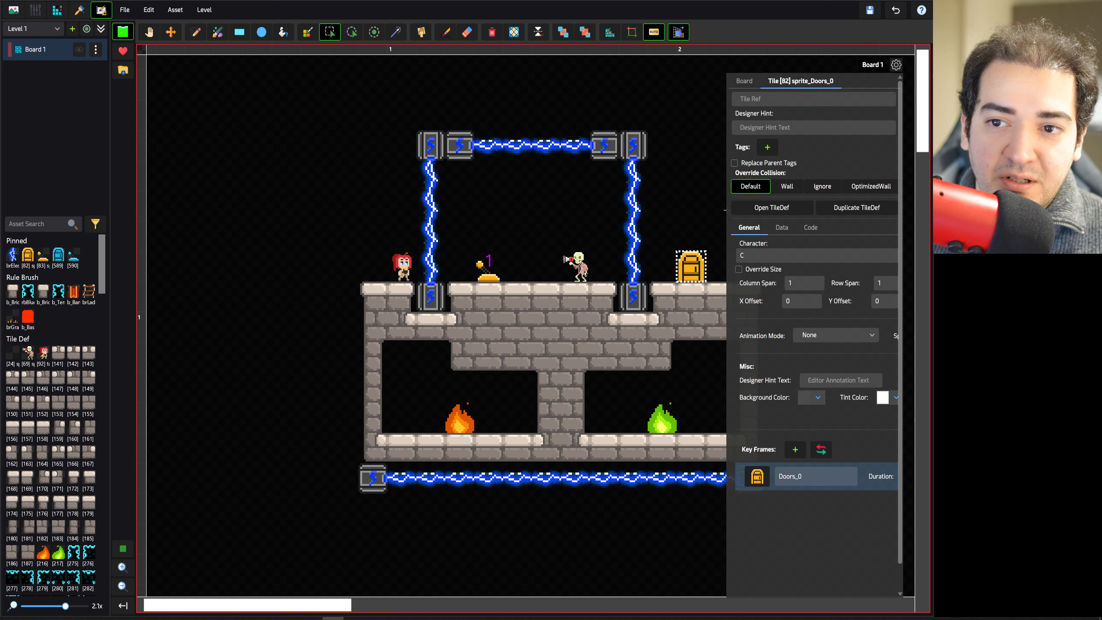
click(767, 148)
text(1)
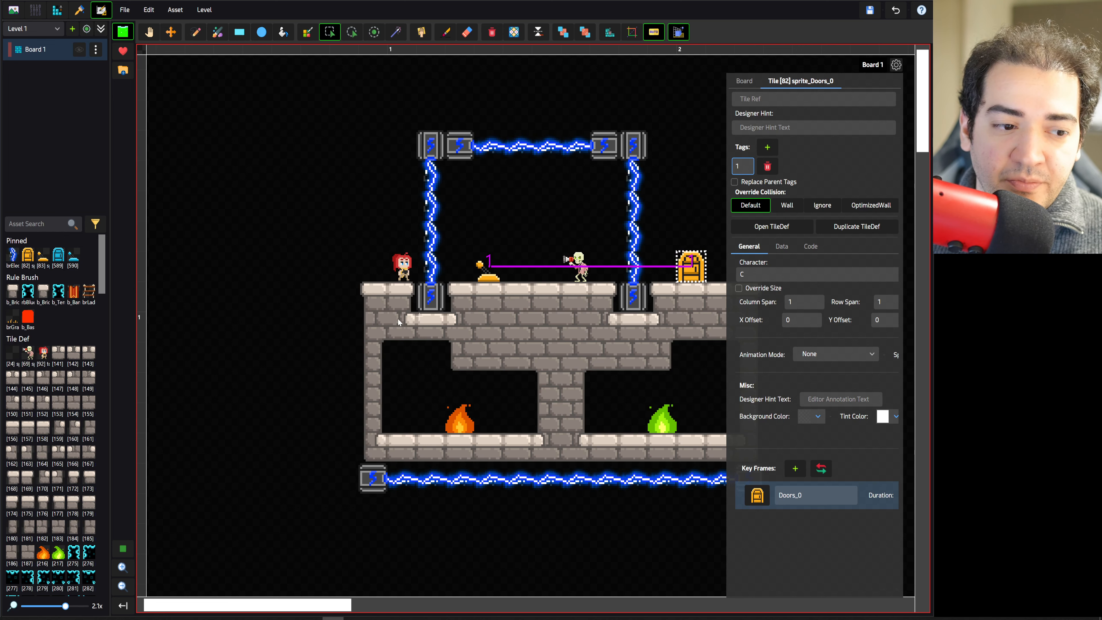
- Paint two-tile-high brick platforms extending outward from both lower sides of the structure with the b_Bricks1 rule brush
click(12, 294)
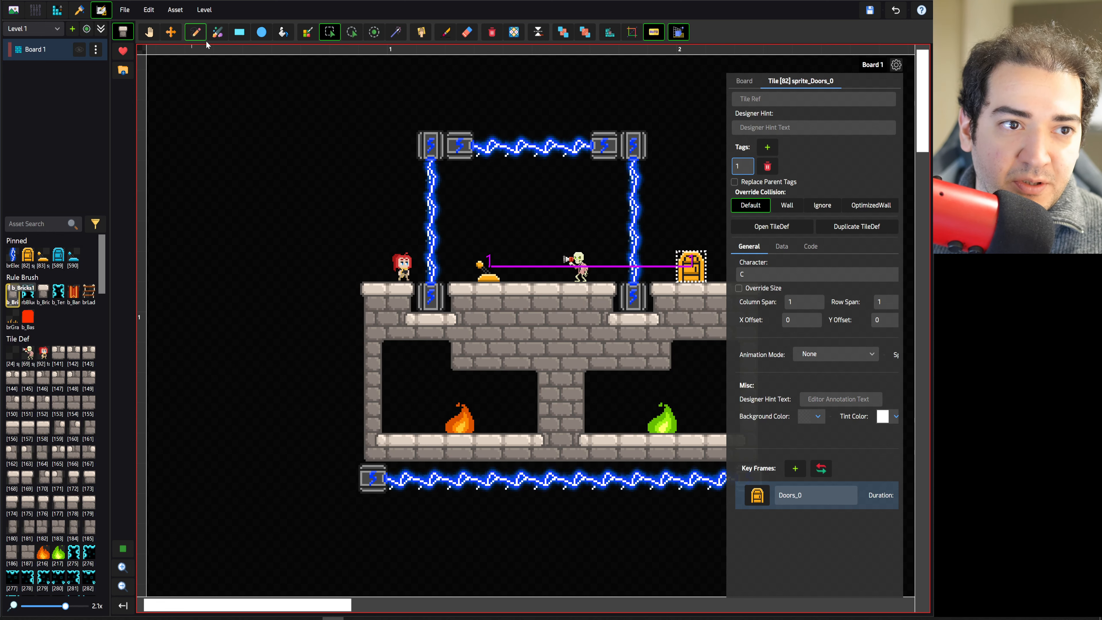
click(215, 39)
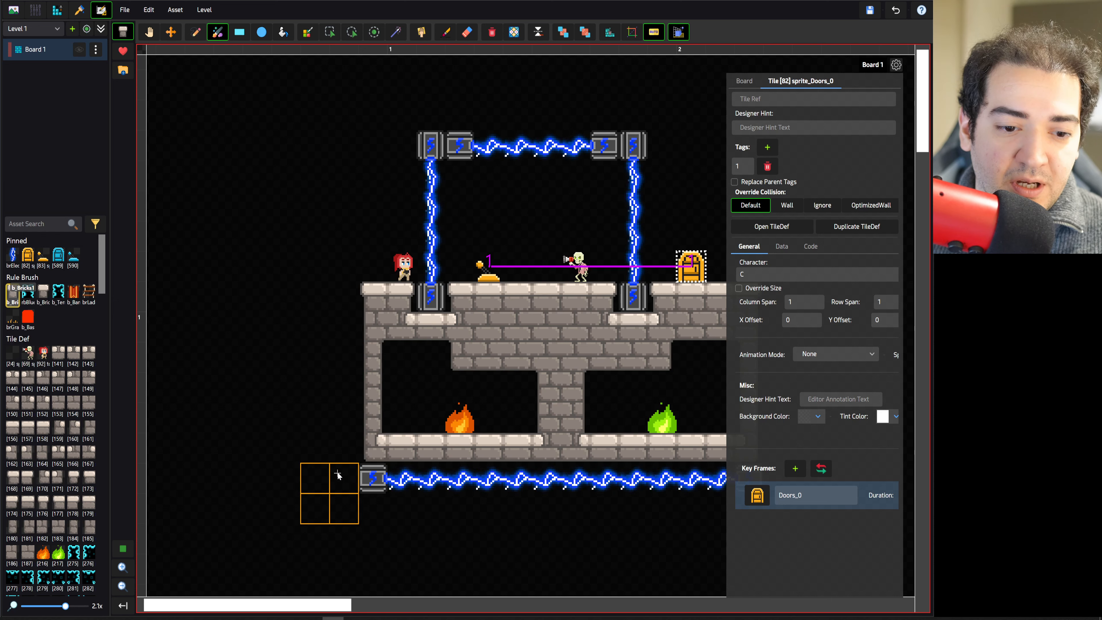
drag(338, 455, 250, 455)
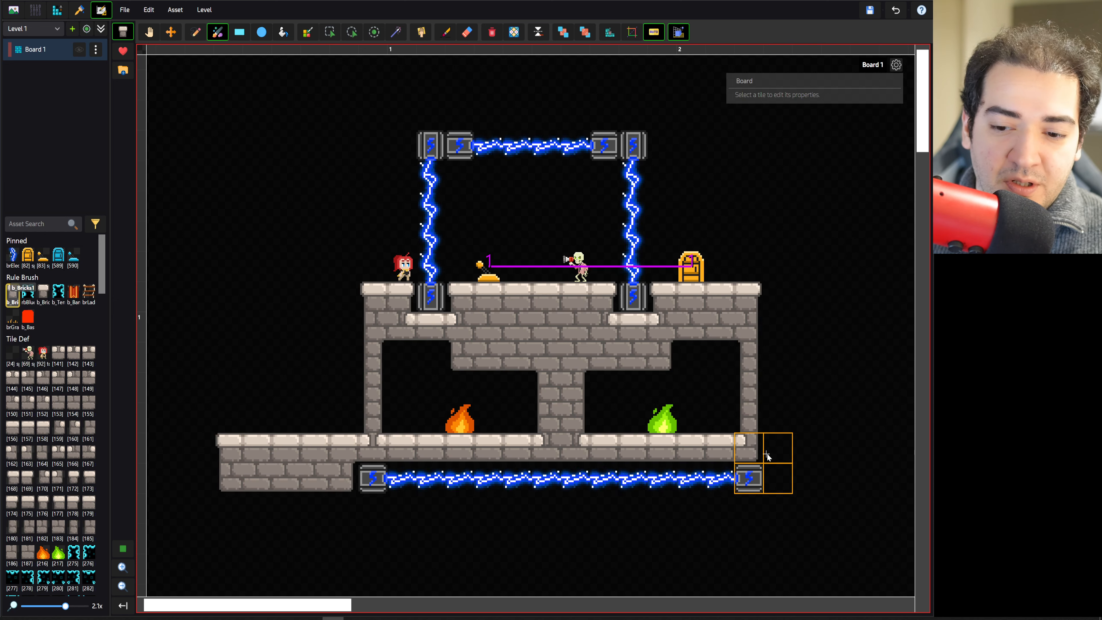
drag(799, 456, 880, 457)
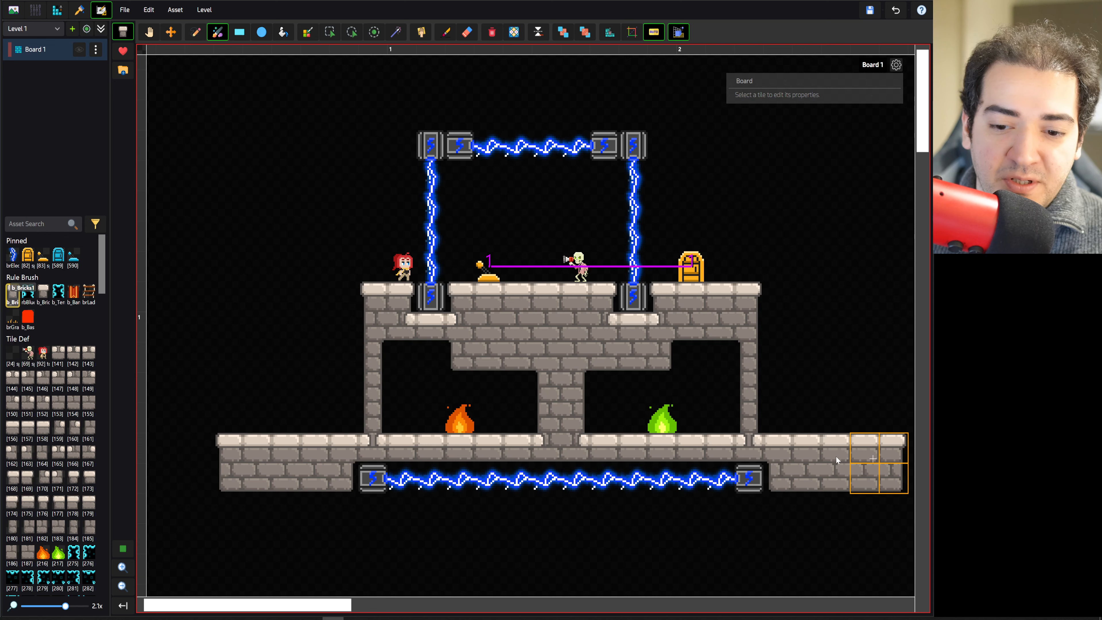
- Place the pinned blue lever, sprite_Doors_4, on top of the left brick platform
click(73, 255)
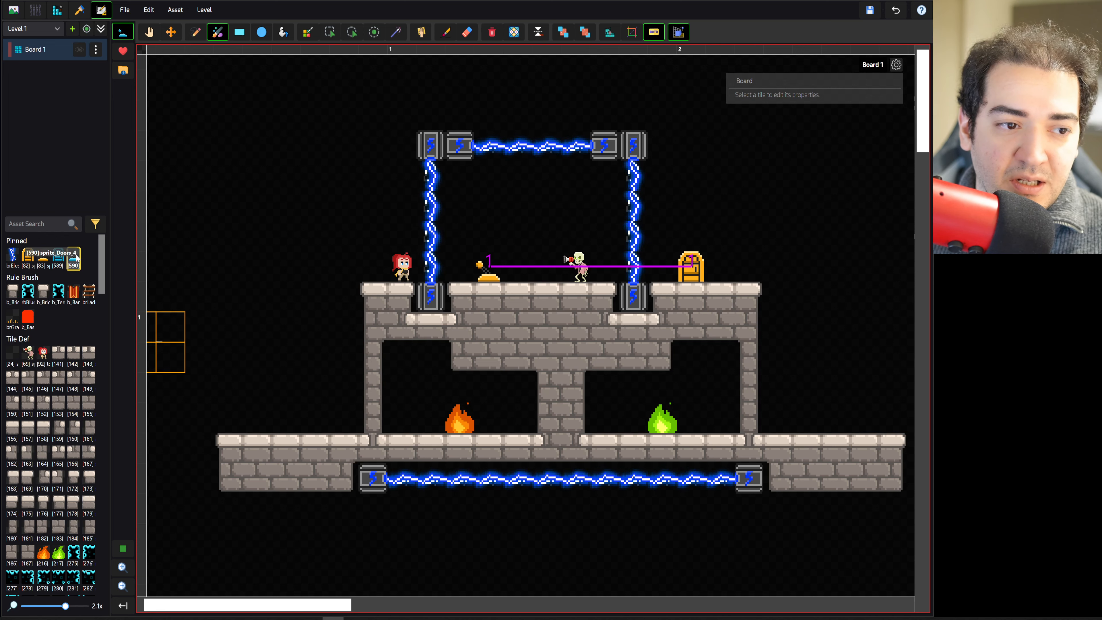
click(198, 35)
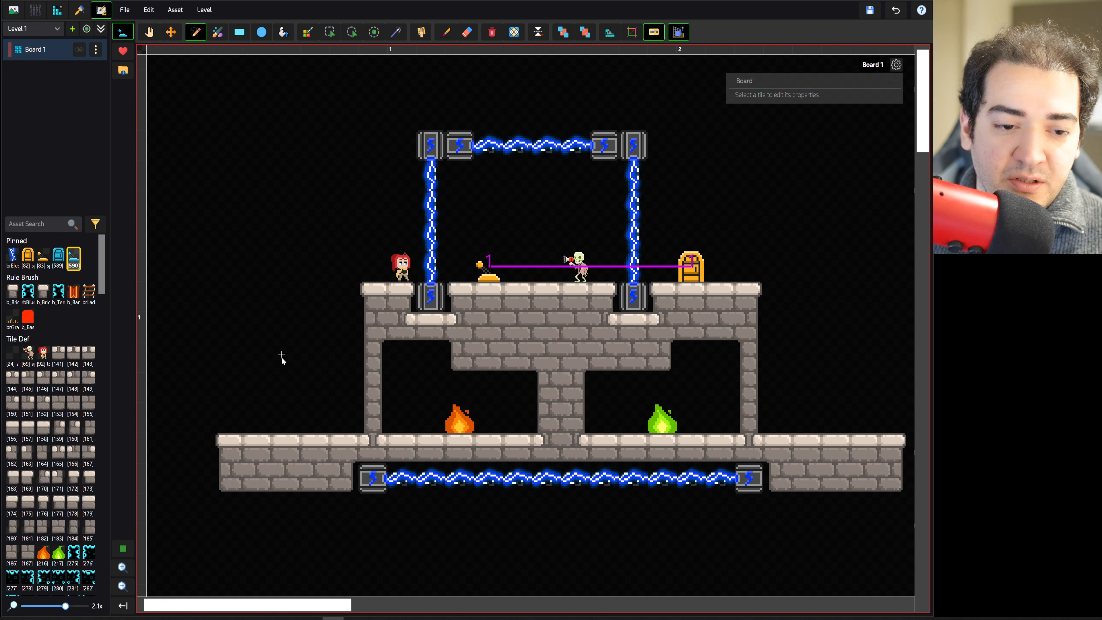
click(287, 420)
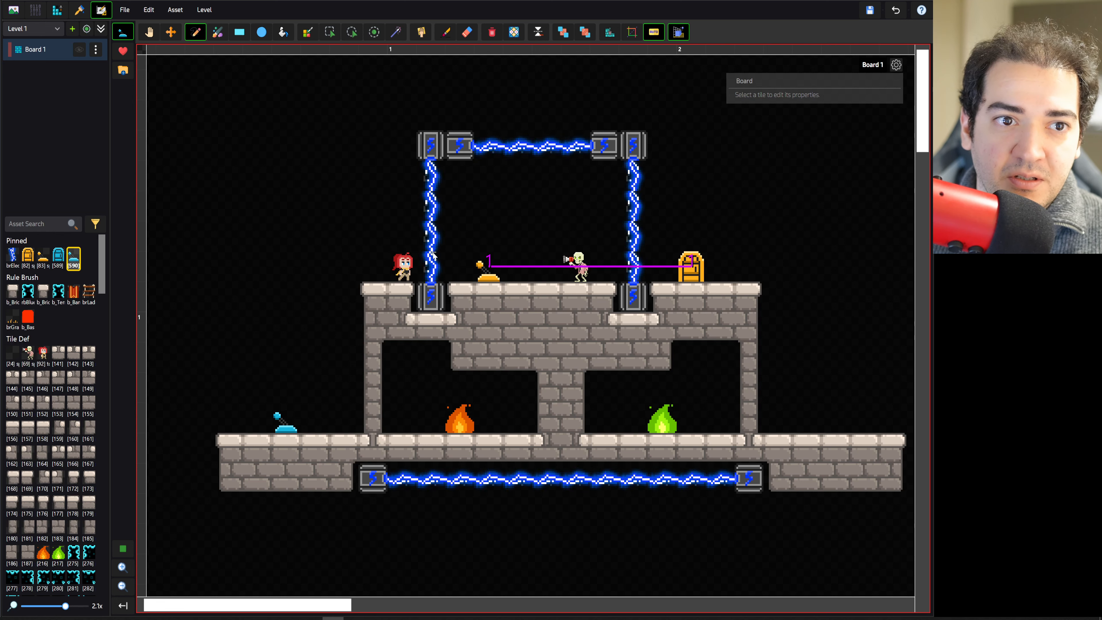
- Select the blue lever tile and add tag 2 to it
click(330, 32)
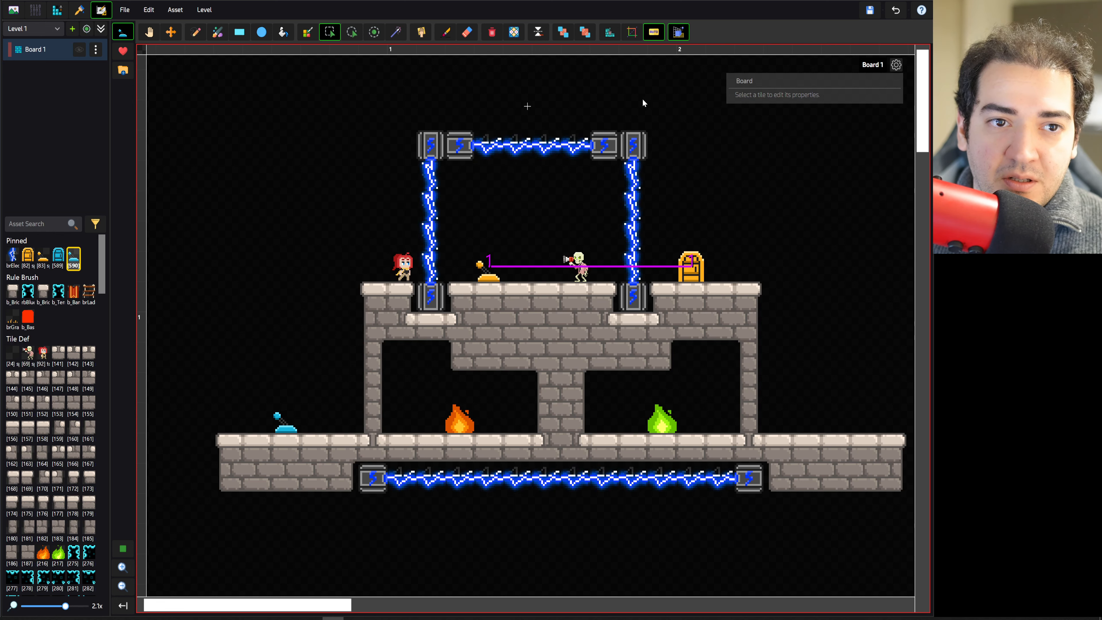
click(286, 420)
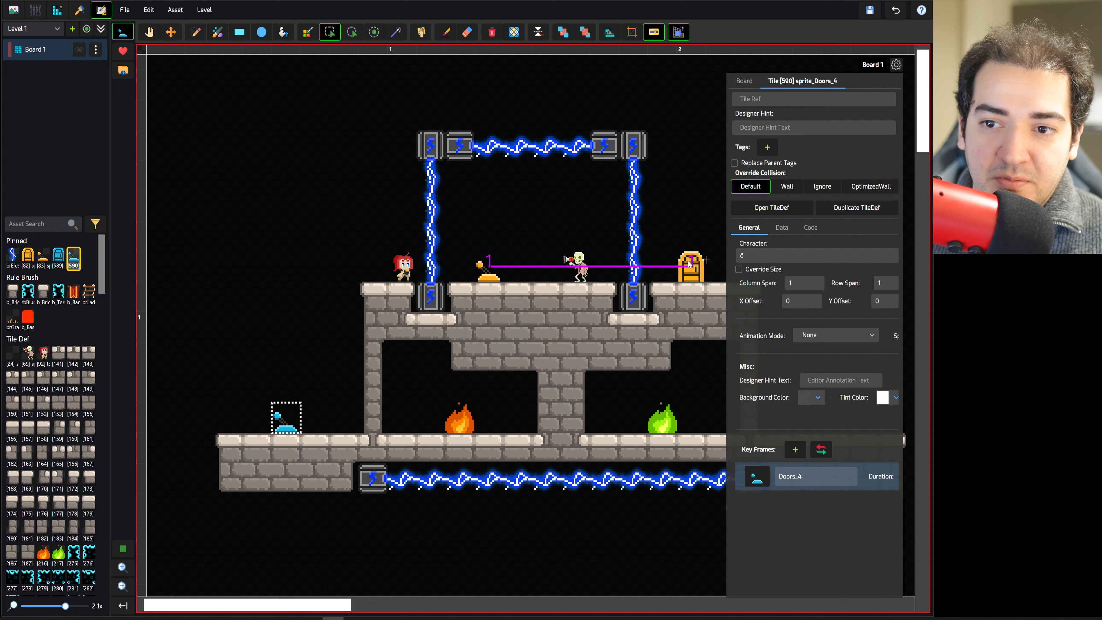
click(767, 146)
double_click(740, 166)
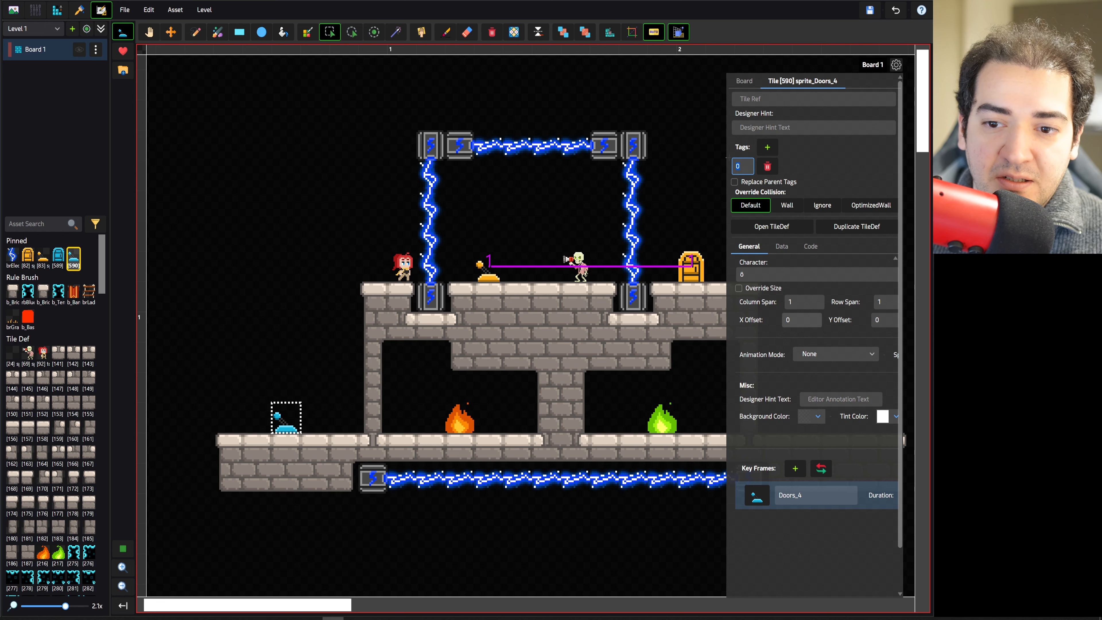
text(2)
key(Tab)
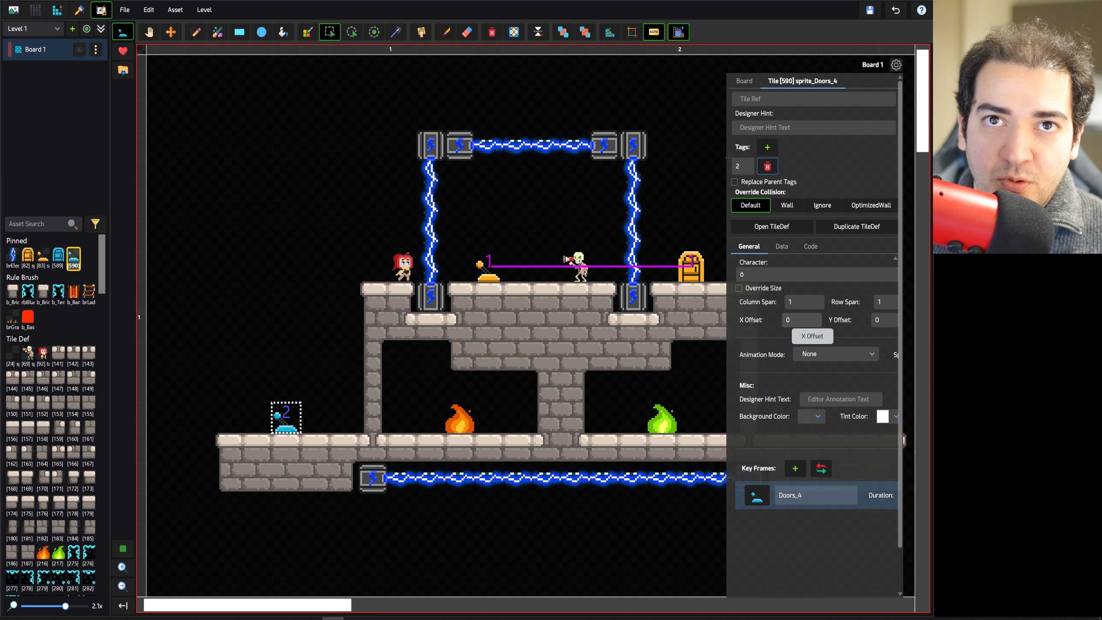
- Add tag 2 individually to the top three tiles of the left vertical electricity beam
click(419, 188)
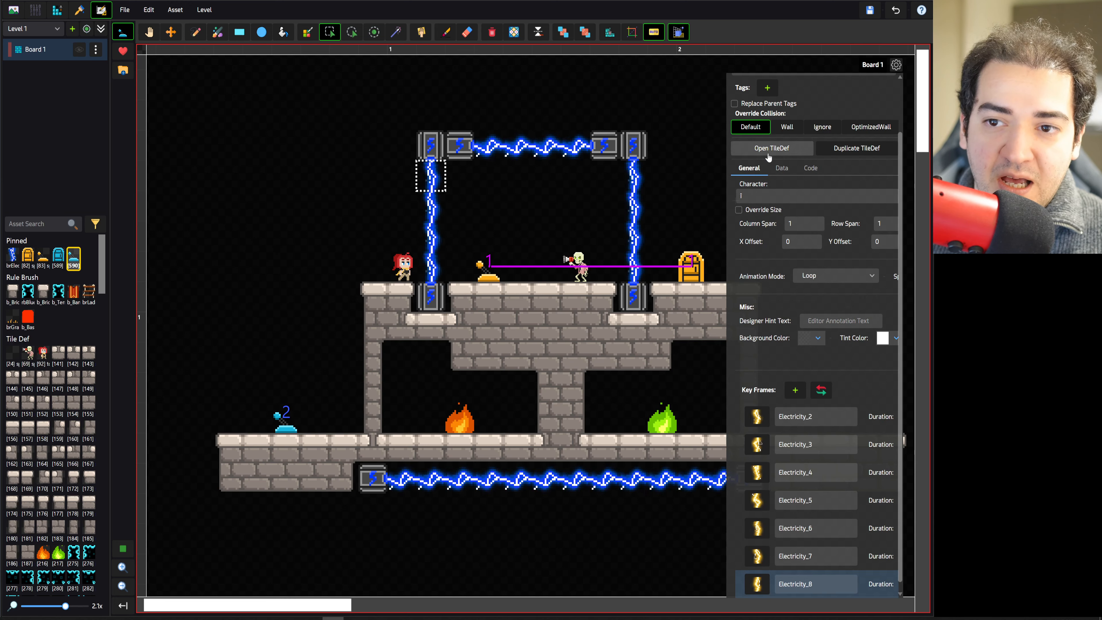
click(767, 148)
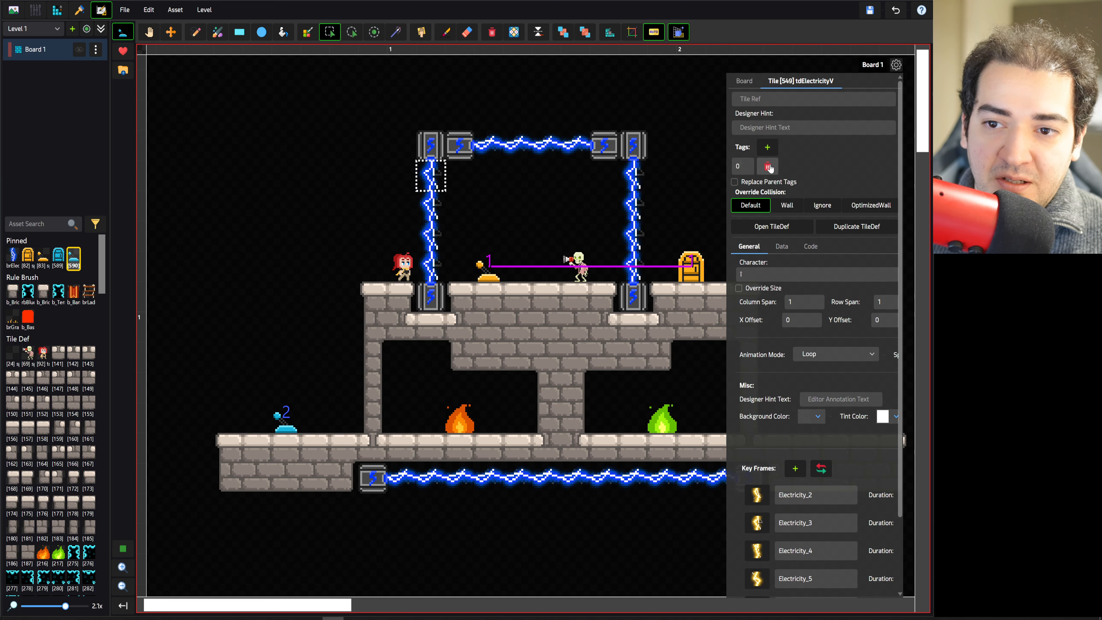
text(2)
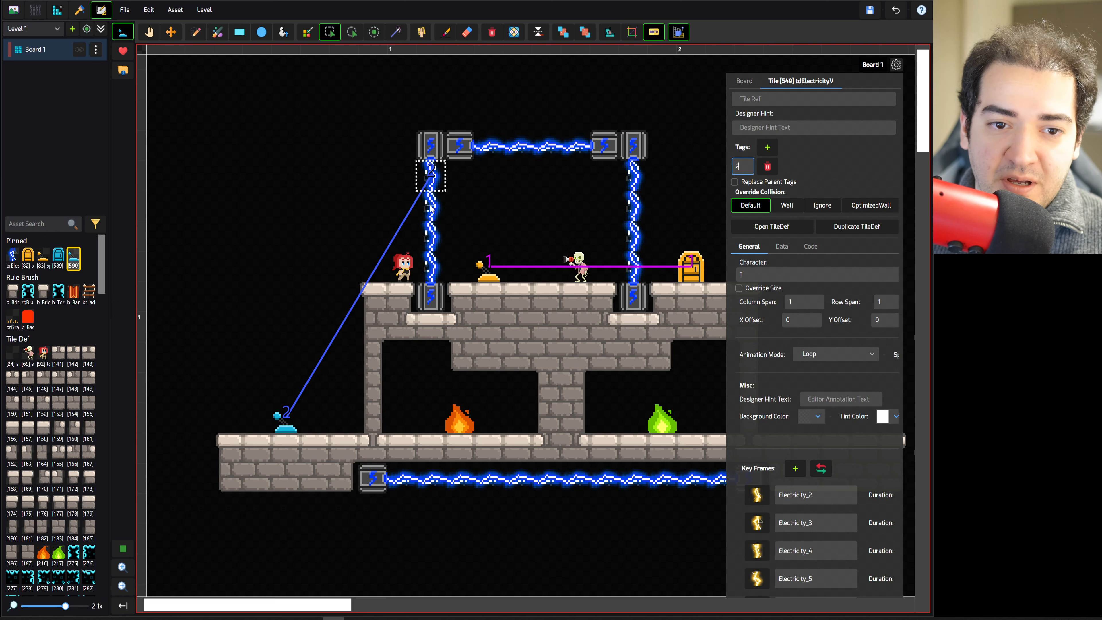
click(431, 207)
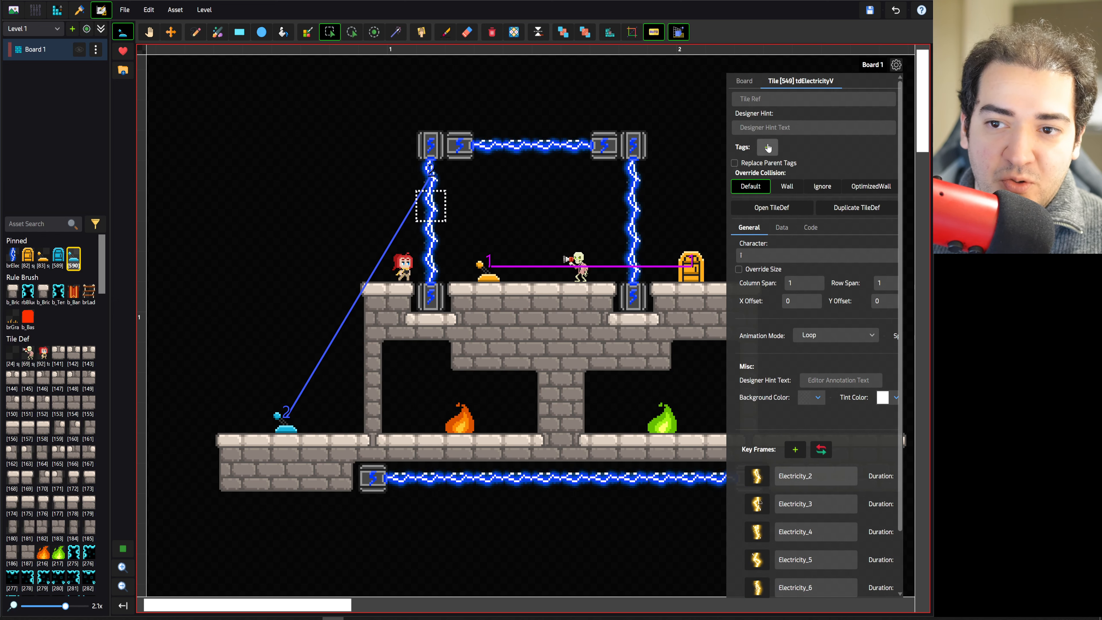
click(768, 148)
text(2)
click(444, 231)
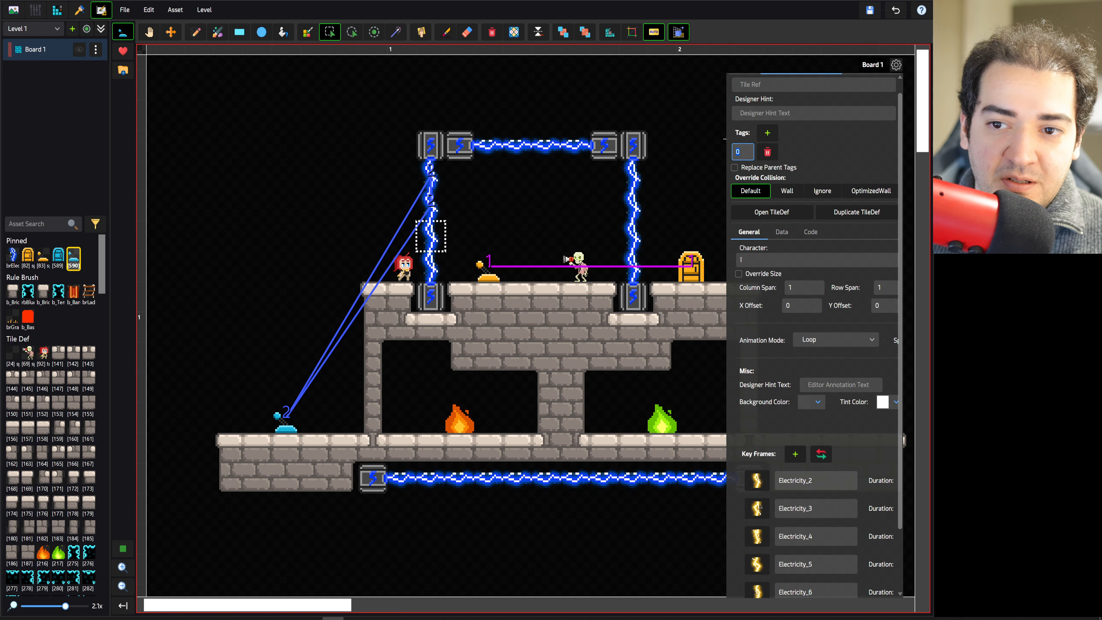
text(2)
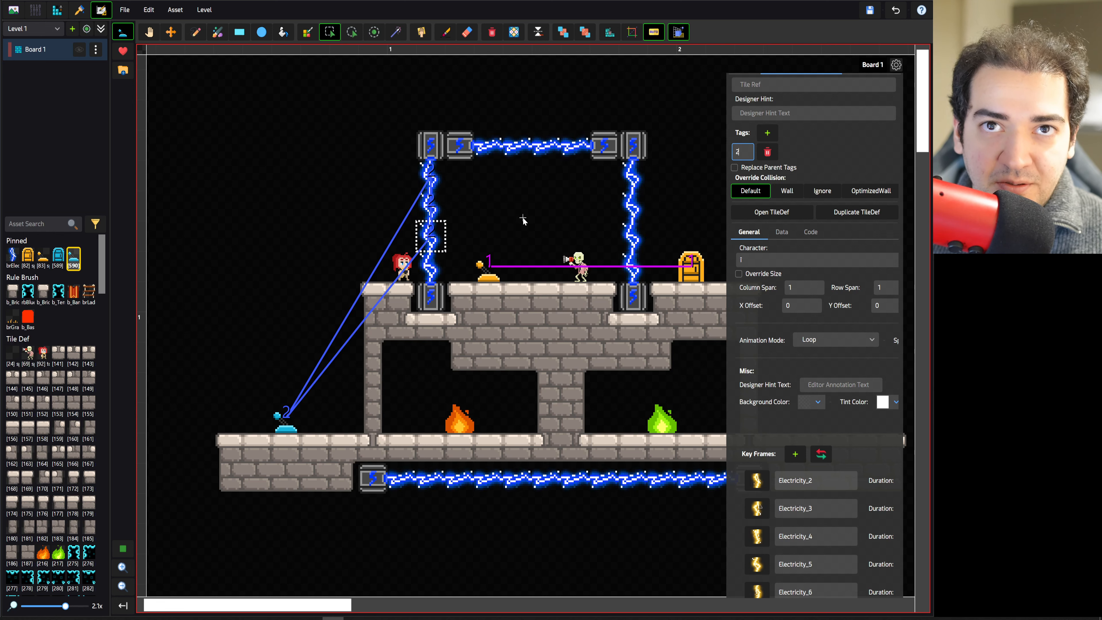
- Remove the individual tags from the three tiles of the left vertical electricity beam
click(768, 152)
click(430, 211)
scroll(740, 161, down, 2)
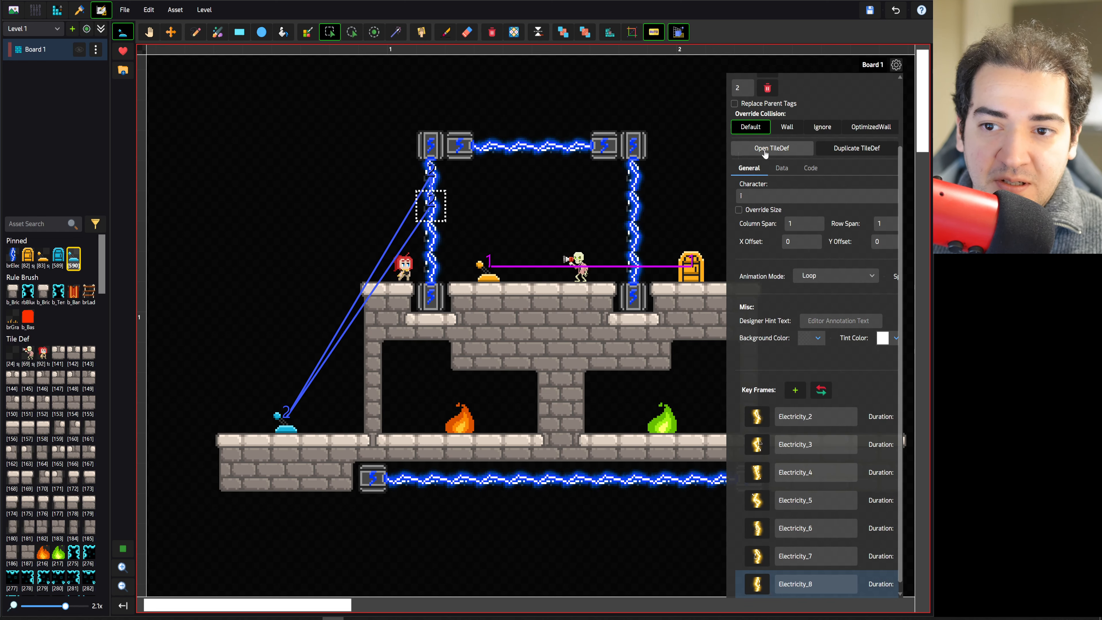
click(444, 175)
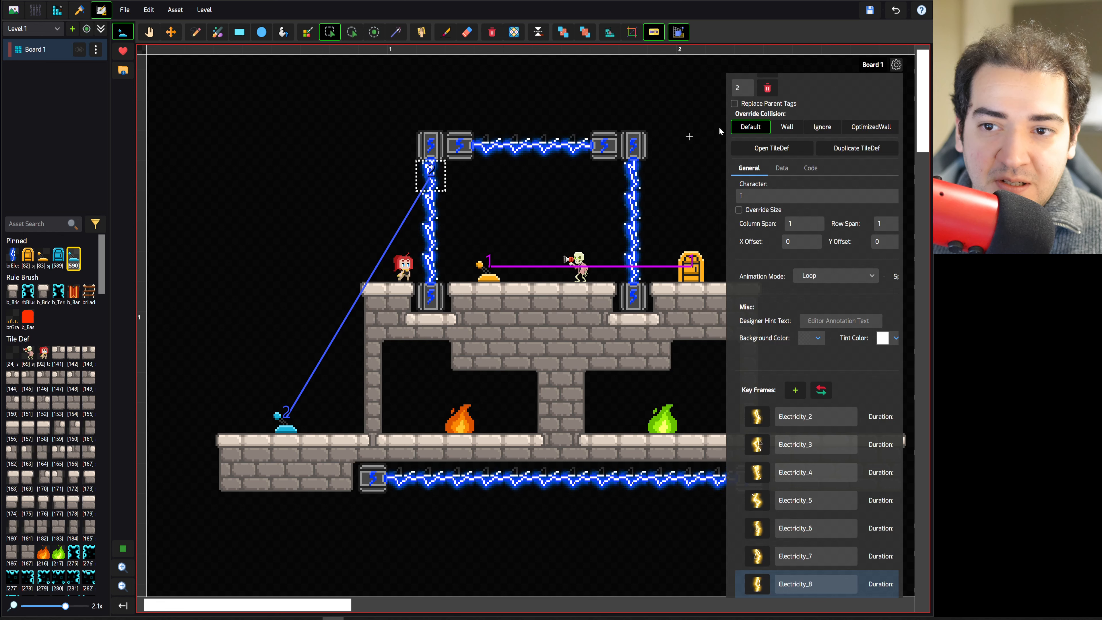
scroll(781, 131, up, 2)
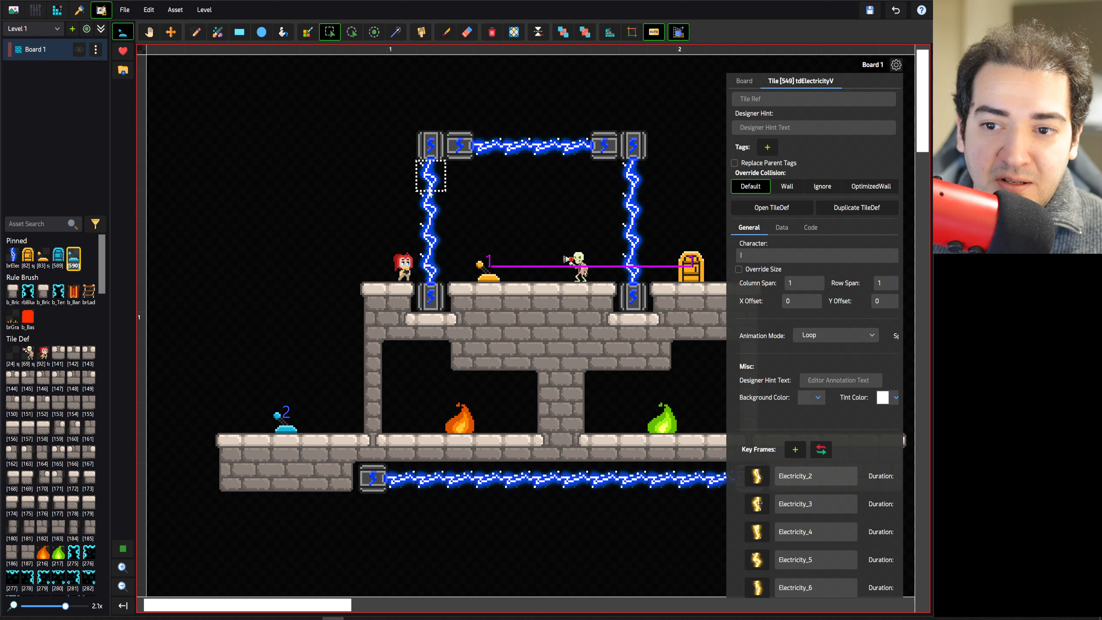
- Open the tdElectricityV tile definition, add tag 2 to its data, and return to the level board
click(764, 208)
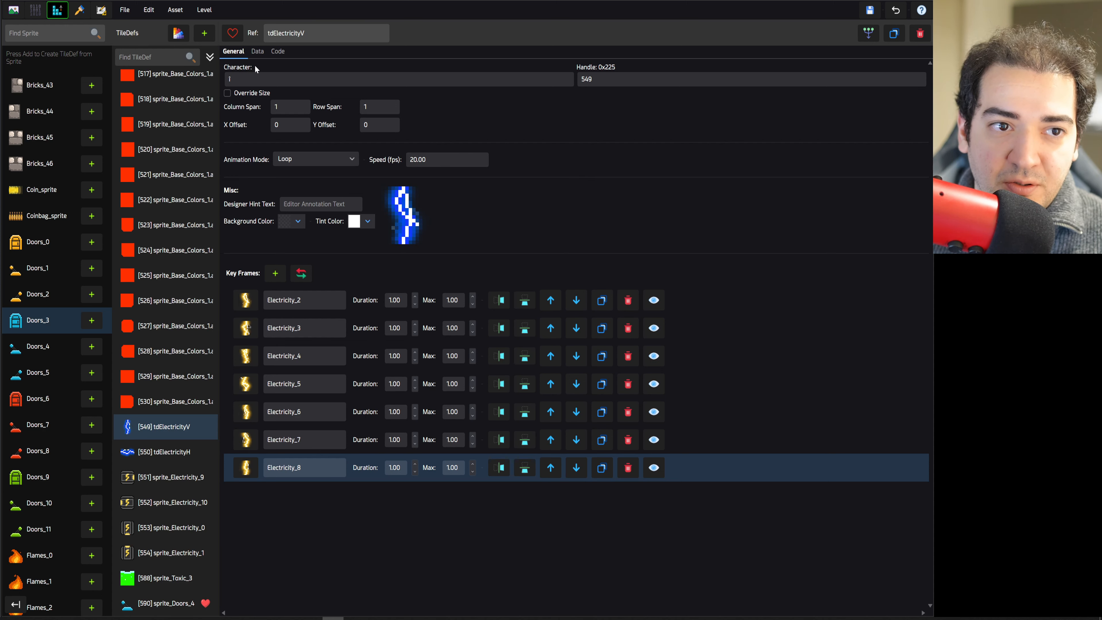
click(257, 52)
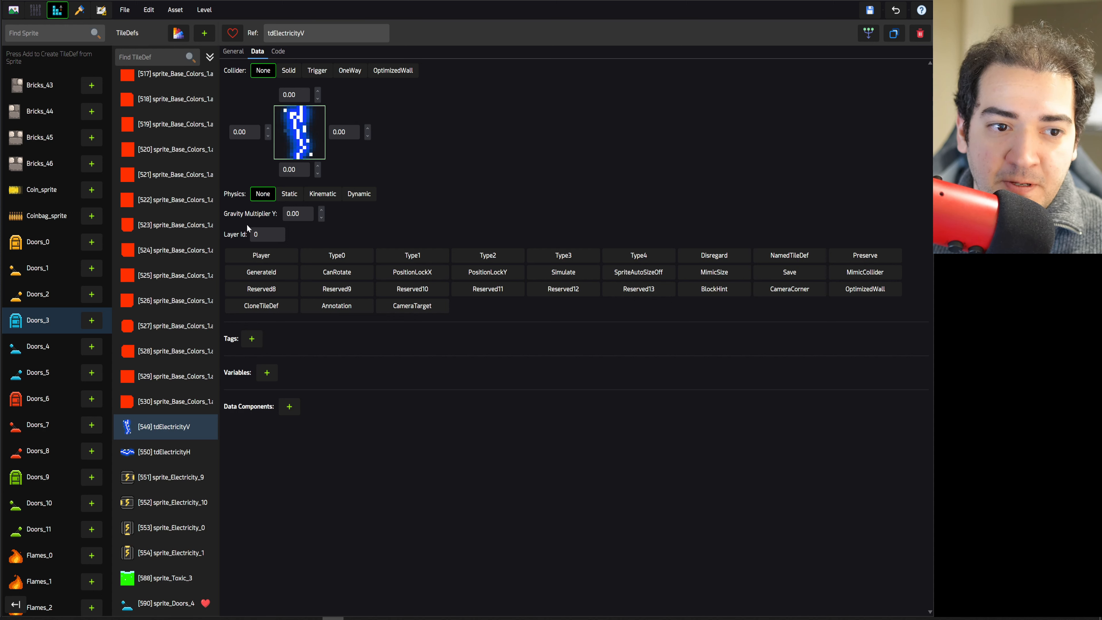
click(258, 338)
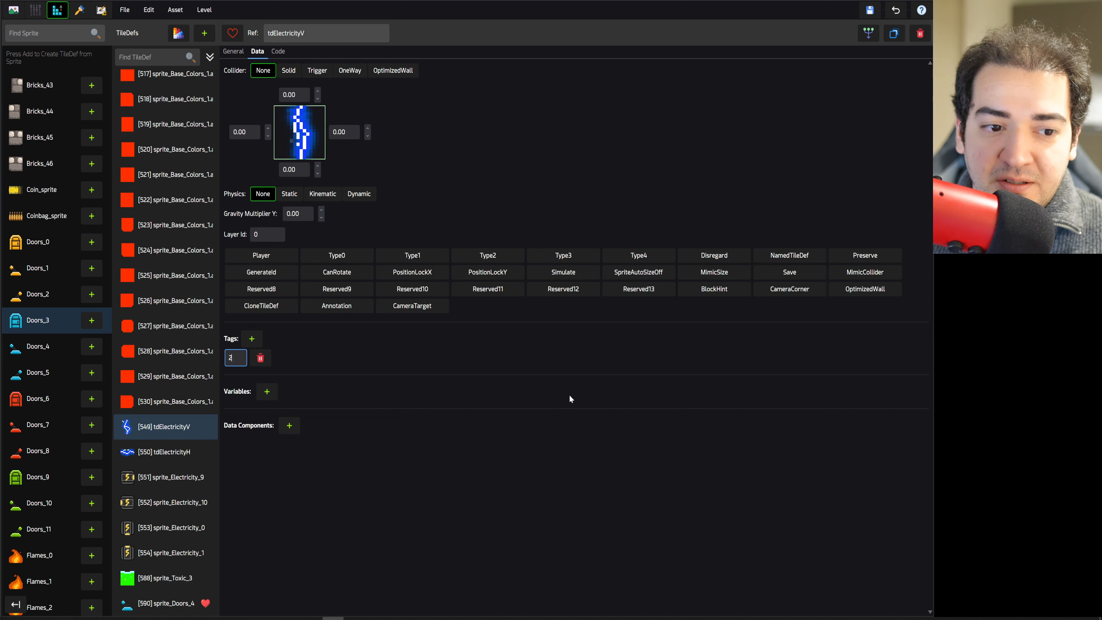
text(2)
key(Return)
click(99, 11)
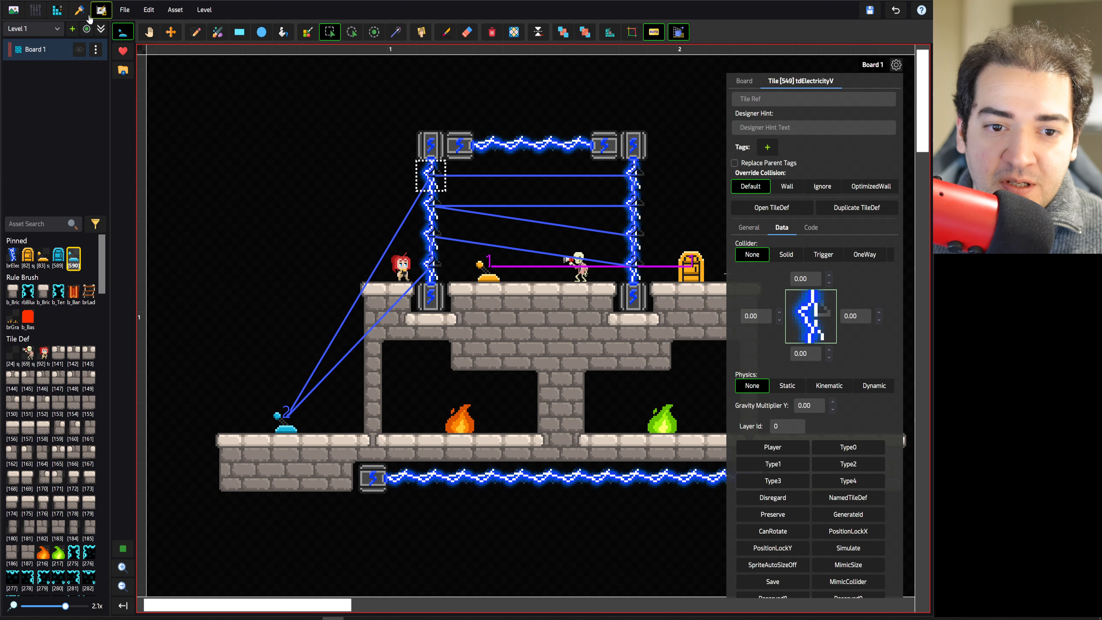
- Close the tile properties and toggle the connection lines between tagged tiles off and back on in the grid settings
drag(327, 405, 320, 406)
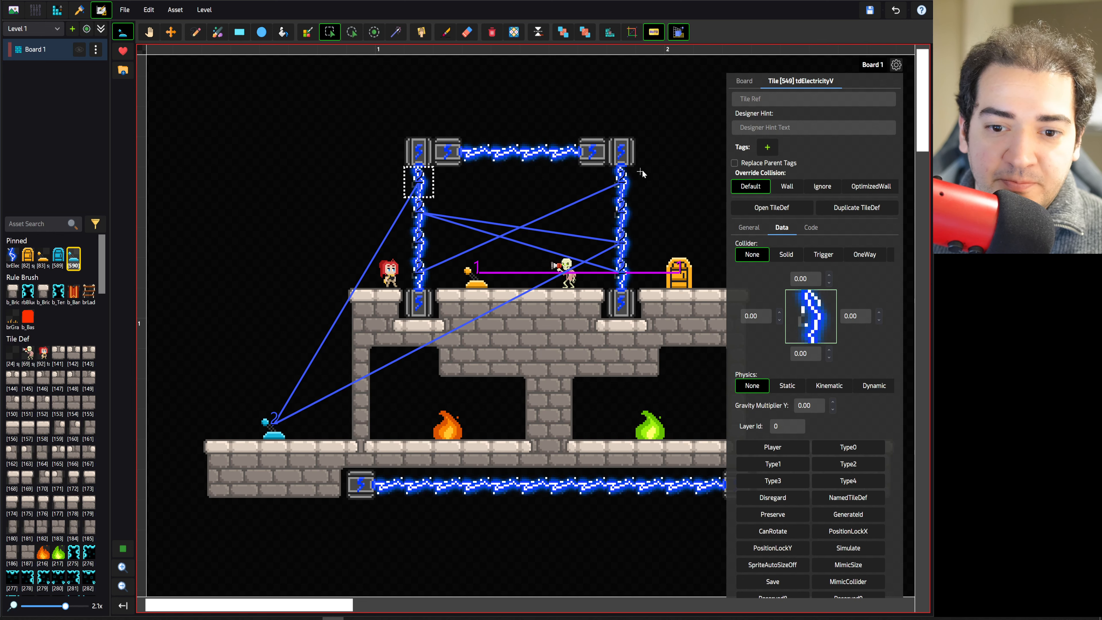
click(895, 66)
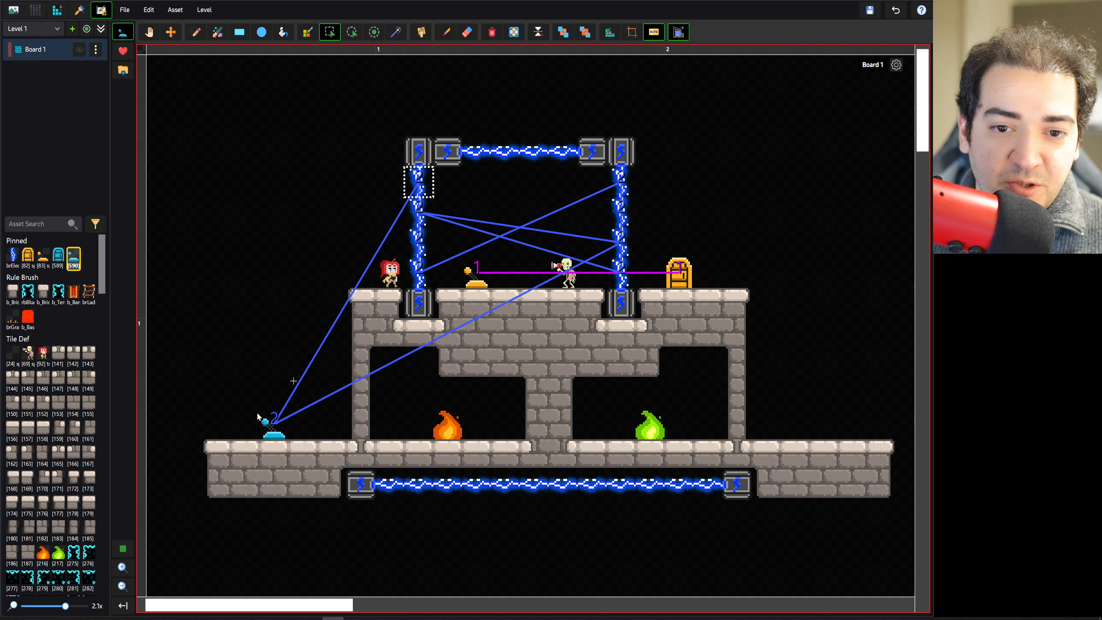
click(122, 548)
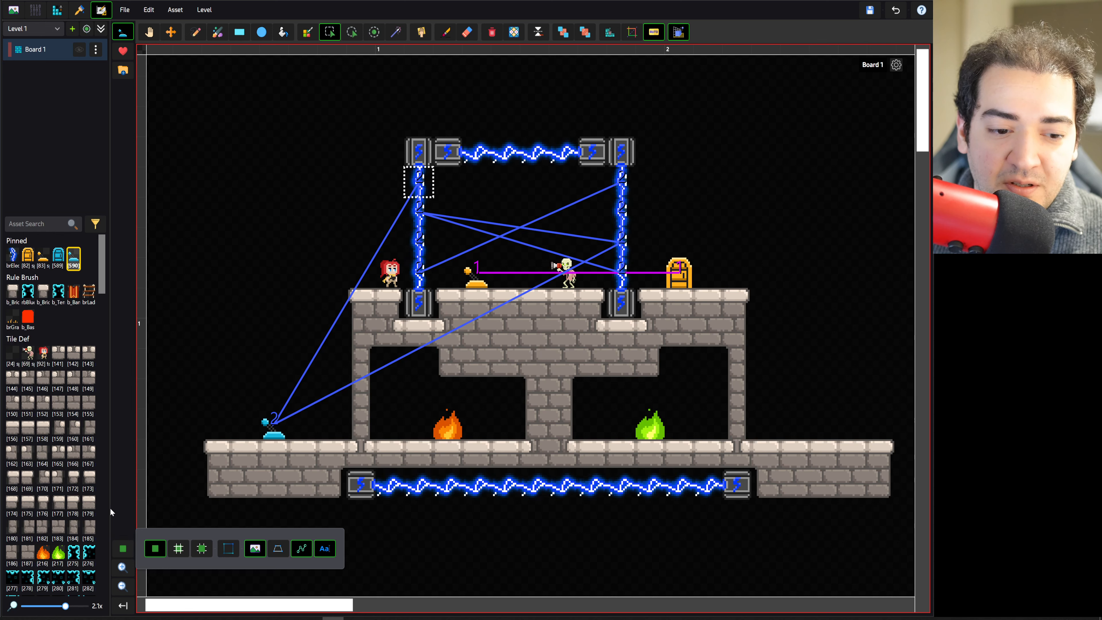
click(123, 554)
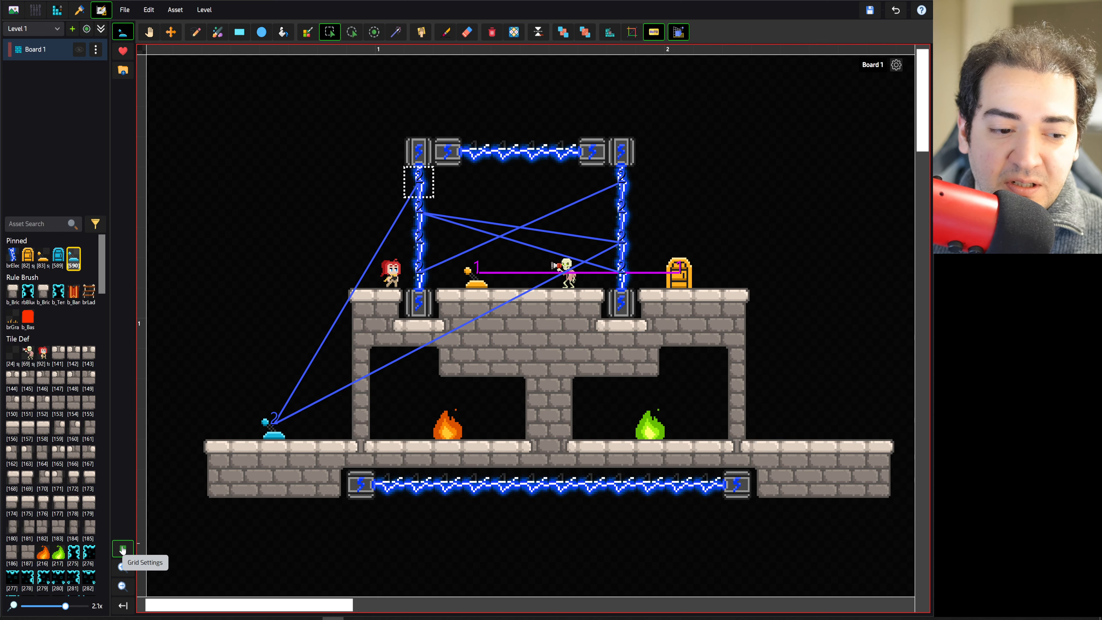
click(124, 550)
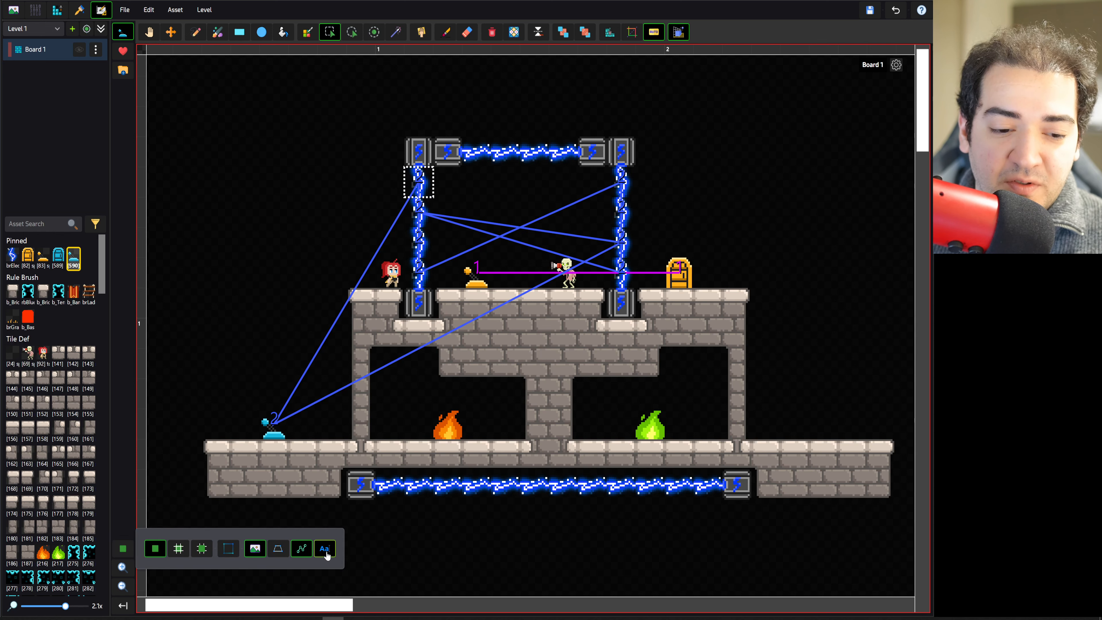
click(302, 550)
click(303, 550)
click(304, 551)
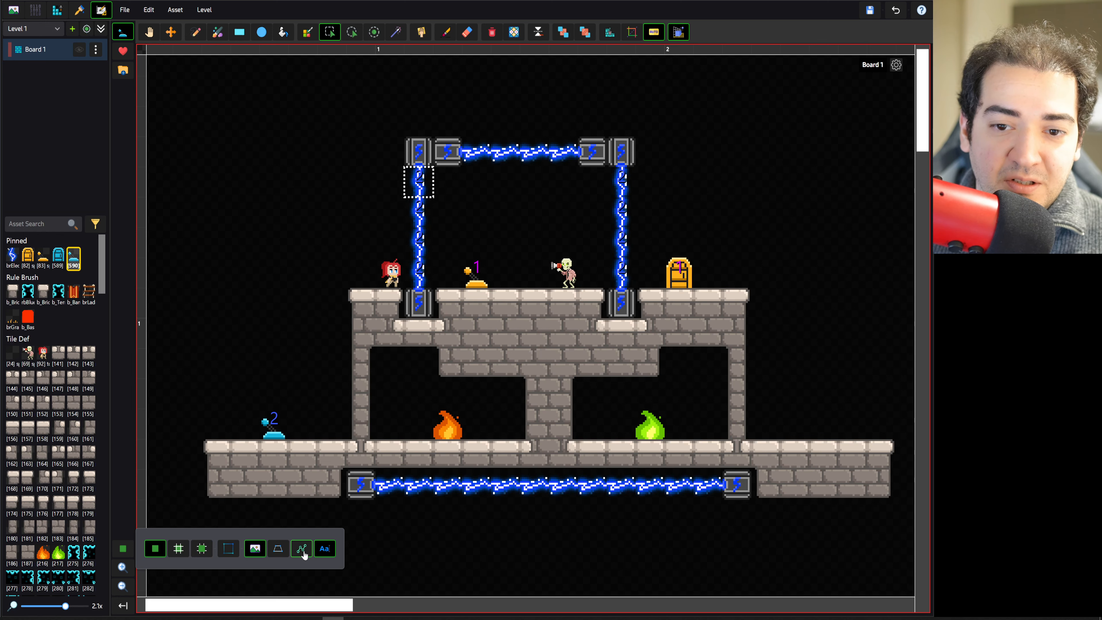
click(303, 551)
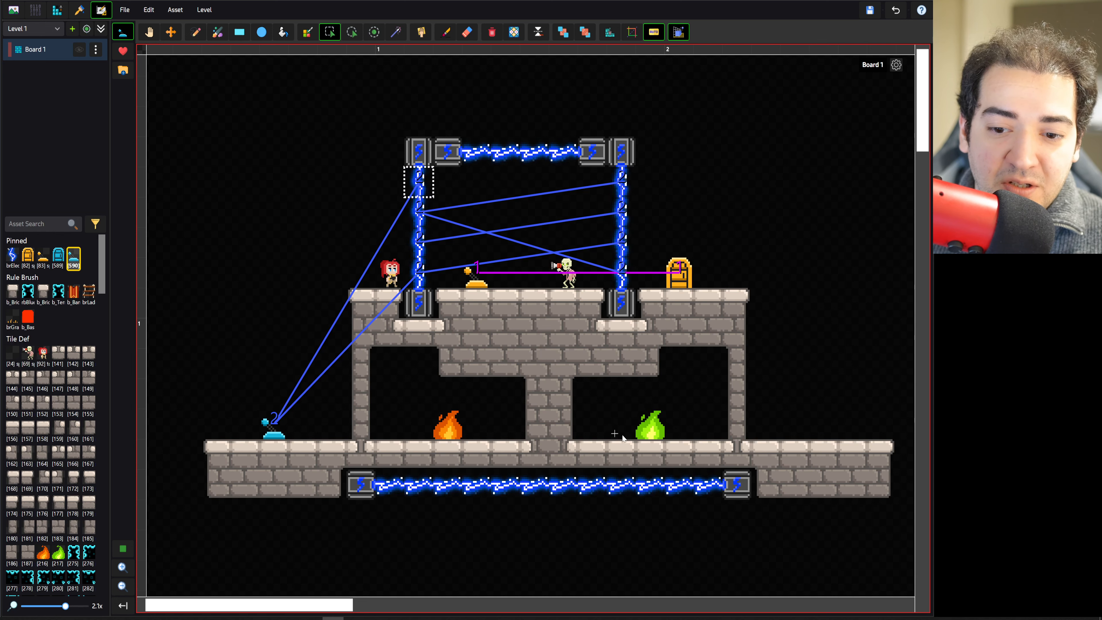
- Give the green flame tile the designer hint "Green Flame" and close its properties
click(651, 427)
click(896, 65)
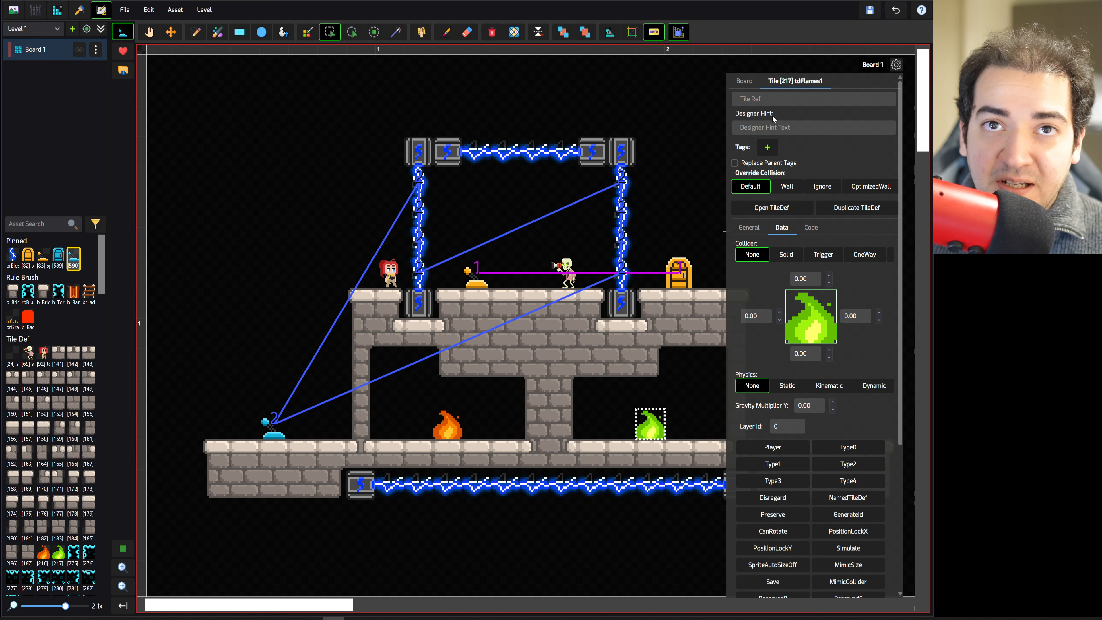
click(813, 128)
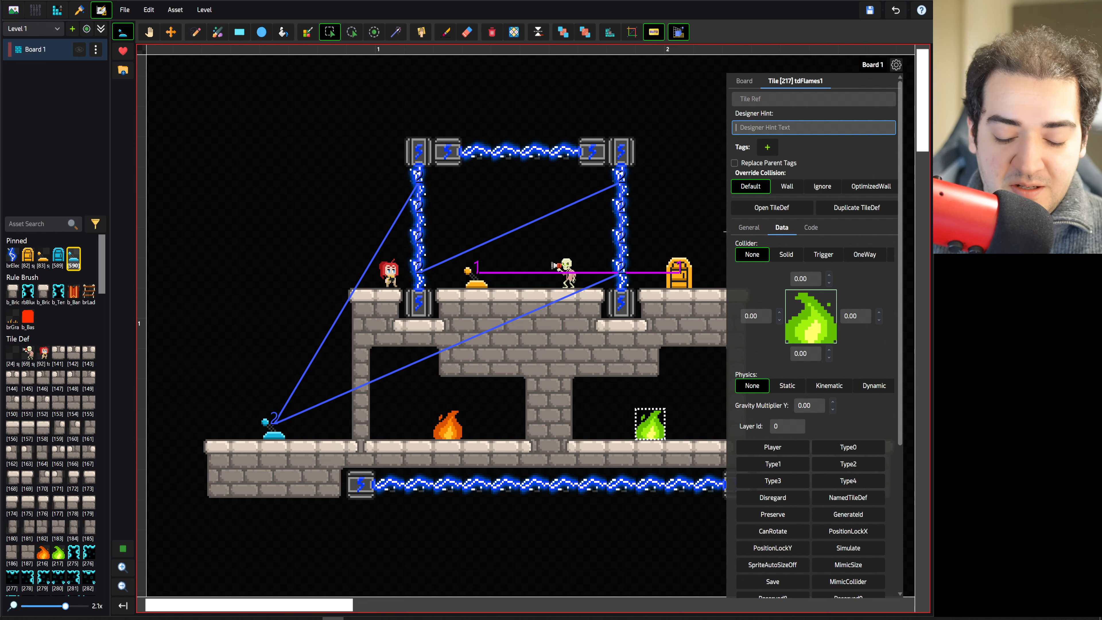
text(Gre)
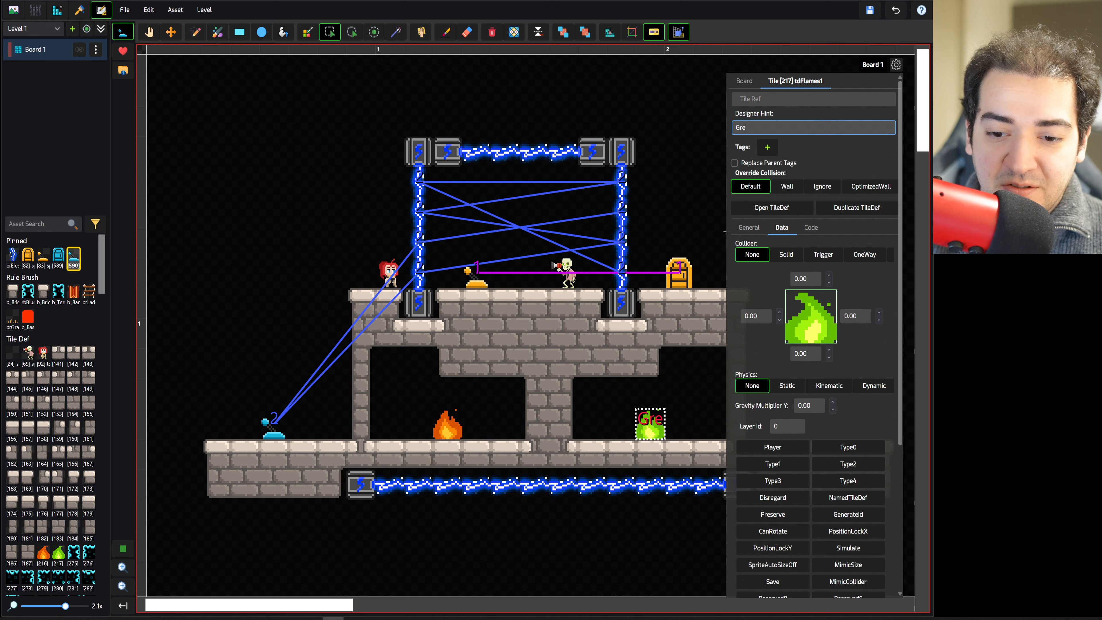
text(en Framen Flame)
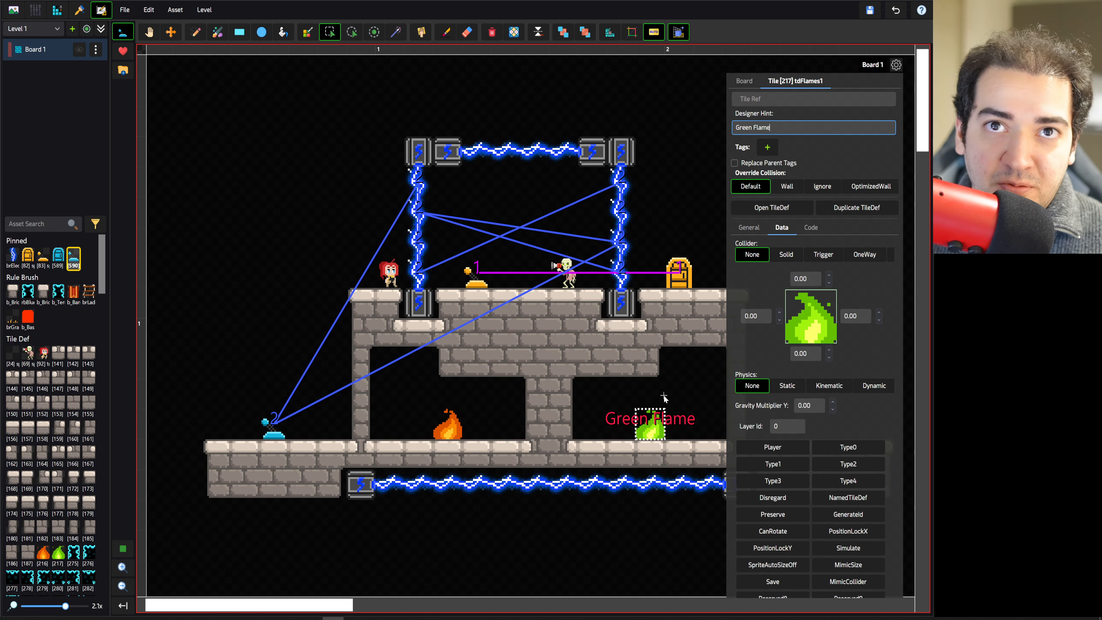
click(895, 64)
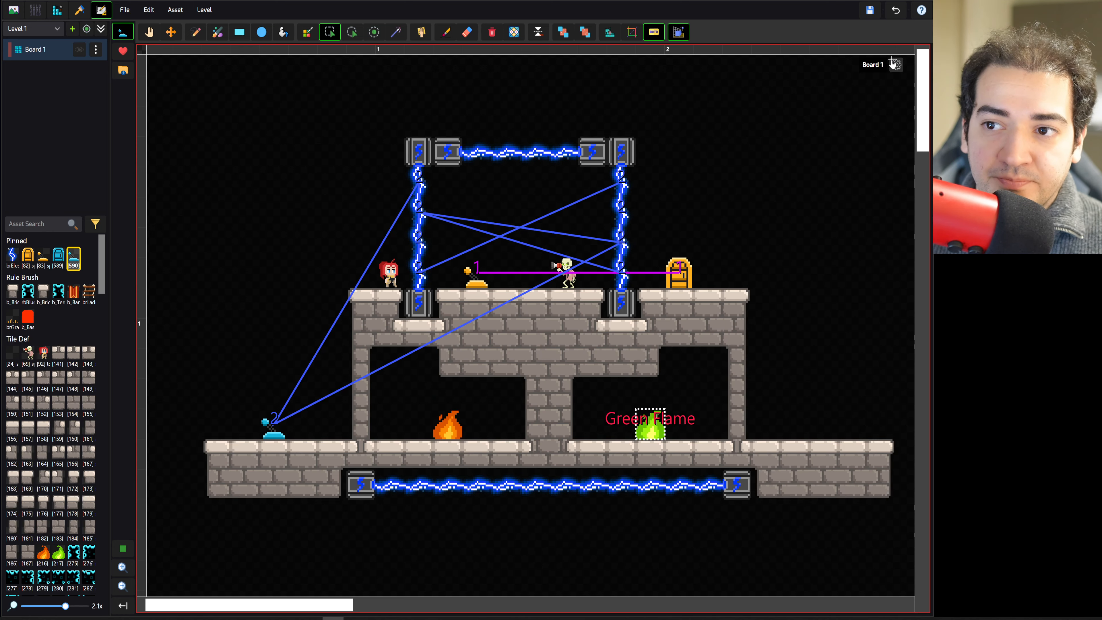